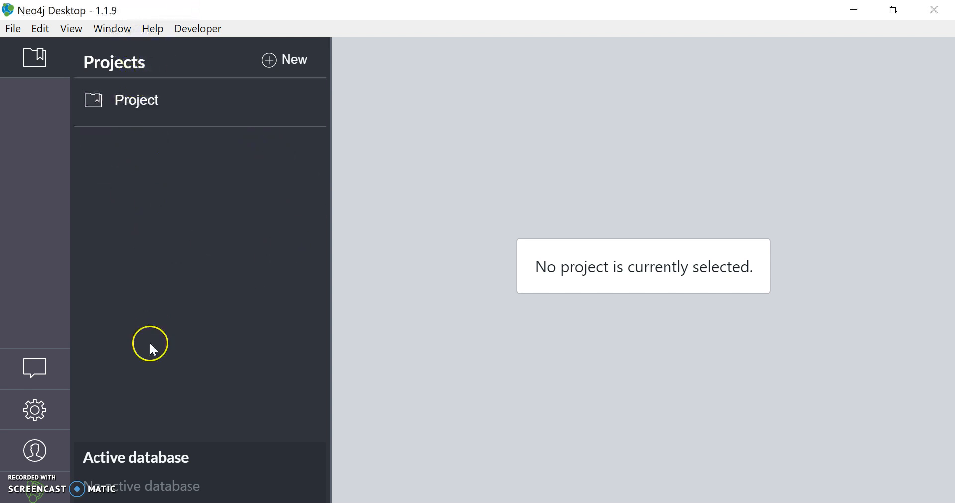
Add a second project to the projects list, then reselect the original project named Project.
{"action": "left_click", "coordinate": [199, 112]}
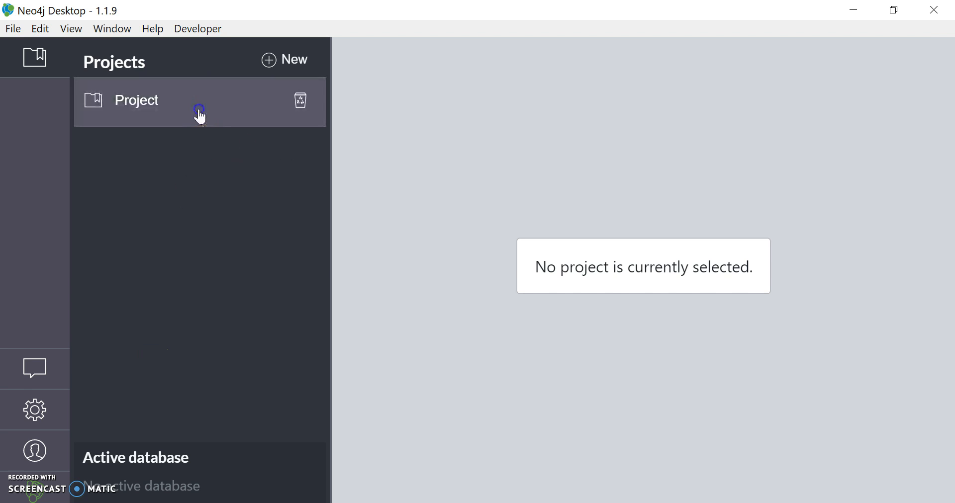
{"action": "left_click", "coordinate": [305, 59]}
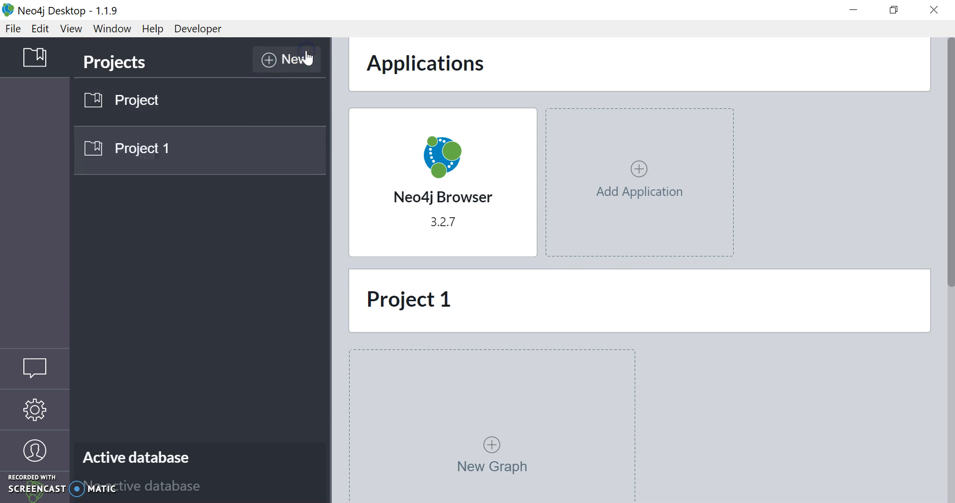
{"action": "left_click", "coordinate": [191, 109]}
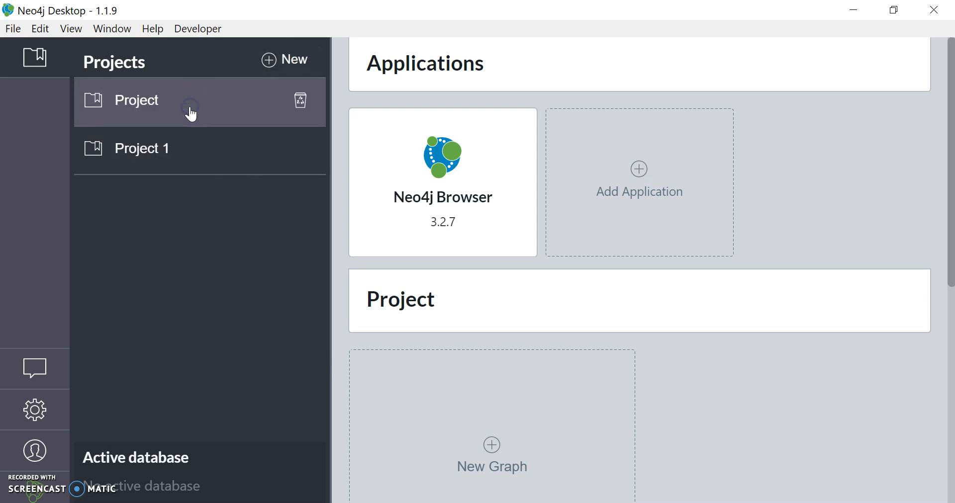
{"action": "left_click", "coordinate": [175, 88]}
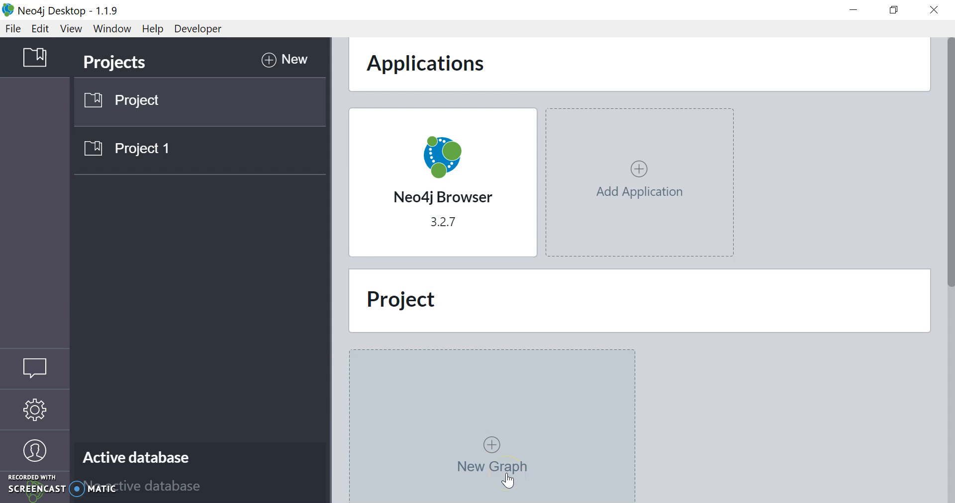
Begin a new local graph in Project, name it namee and enter a password for it.
{"action": "scroll", "coordinate": [507, 476], "scroll_direction": "down", "scroll_amount": 2}
{"action": "left_click", "coordinate": [511, 424]}
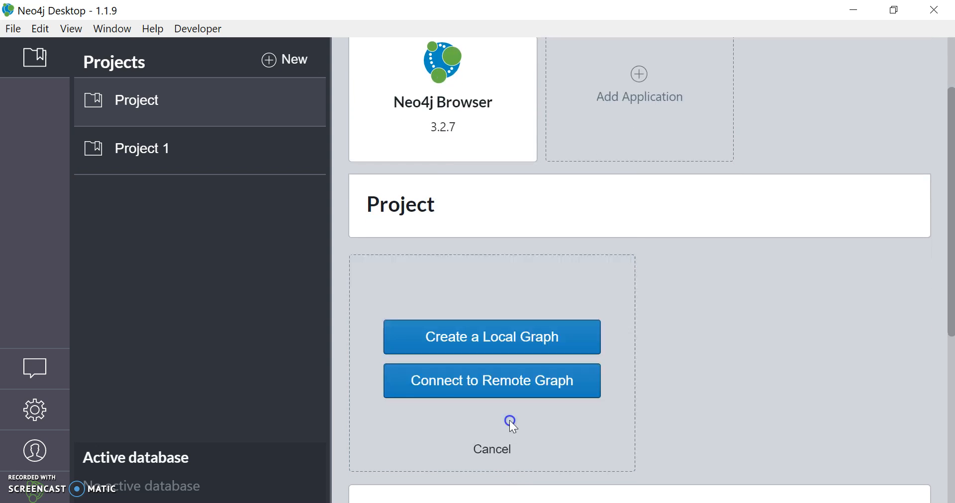
{"action": "left_click", "coordinate": [502, 347]}
{"action": "left_click", "coordinate": [462, 296]}
{"action": "left_click_drag", "start_coordinate": [461, 296], "coordinate": [279, 311]}
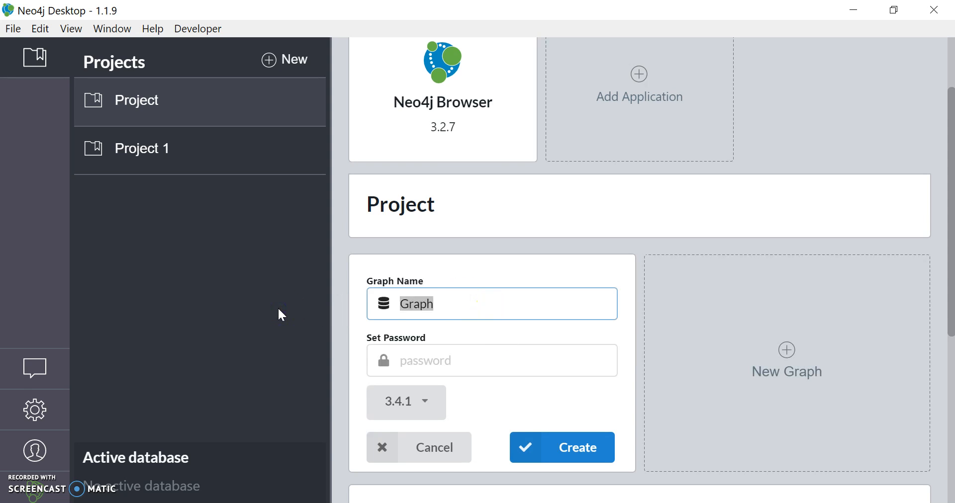
{"action": "key", "text": "BackSpace"}
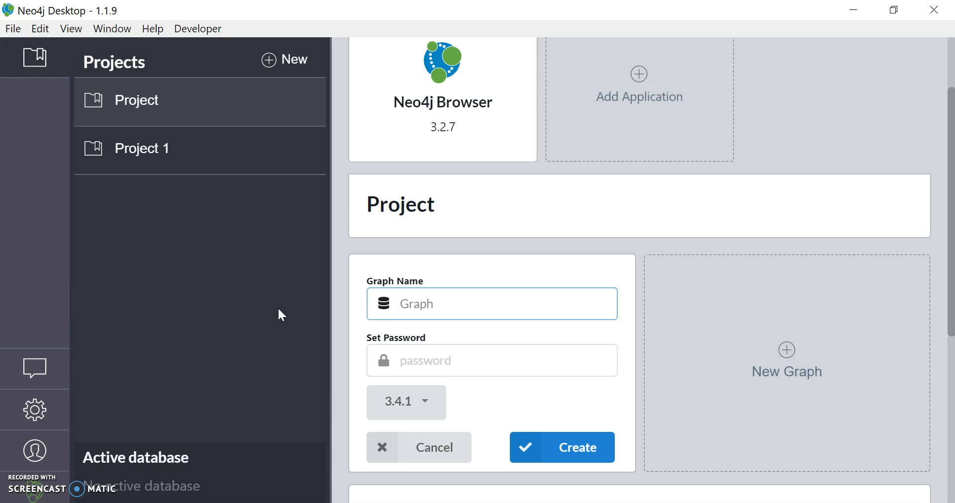
{"action": "type", "text": "namee"}
{"action": "key", "text": "Tab"}
{"action": "type", "text": "123"}
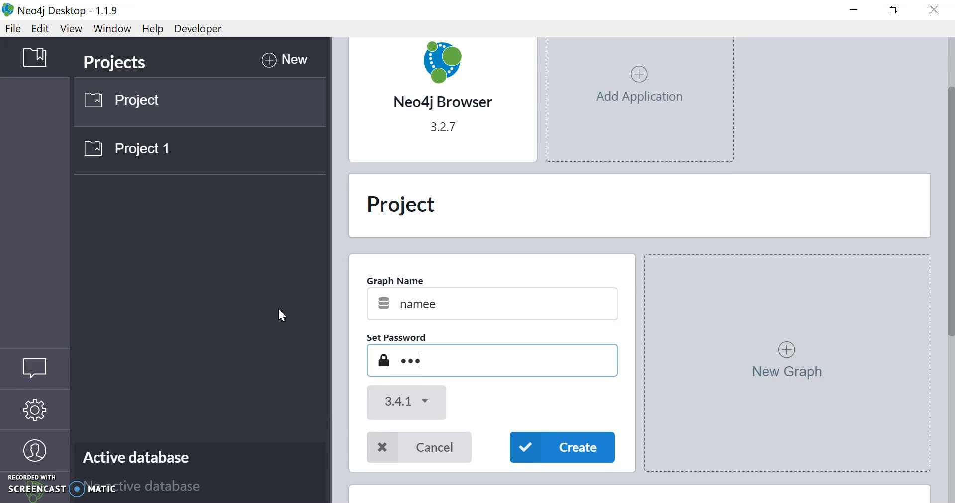
Choose version 3.4.1 for the namee graph and create it.
{"action": "left_click", "coordinate": [407, 419]}
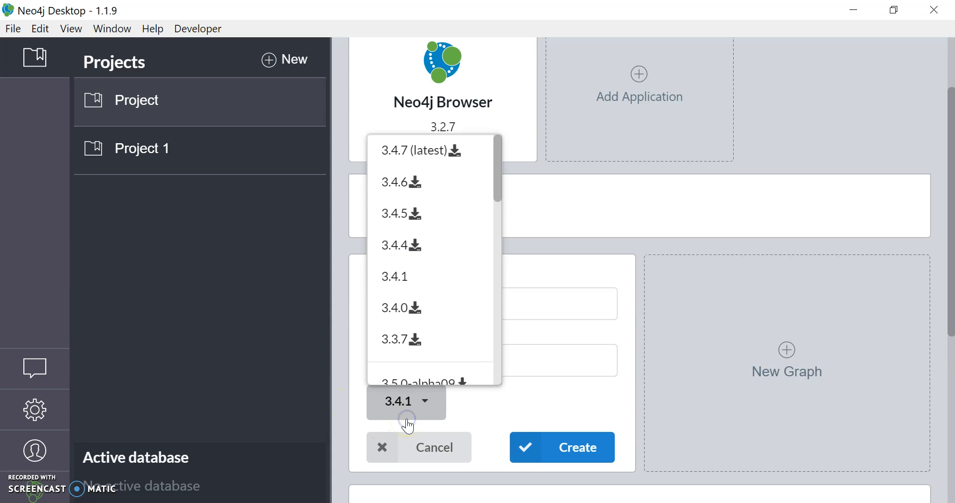
{"action": "left_click", "coordinate": [406, 283]}
{"action": "left_click", "coordinate": [550, 451]}
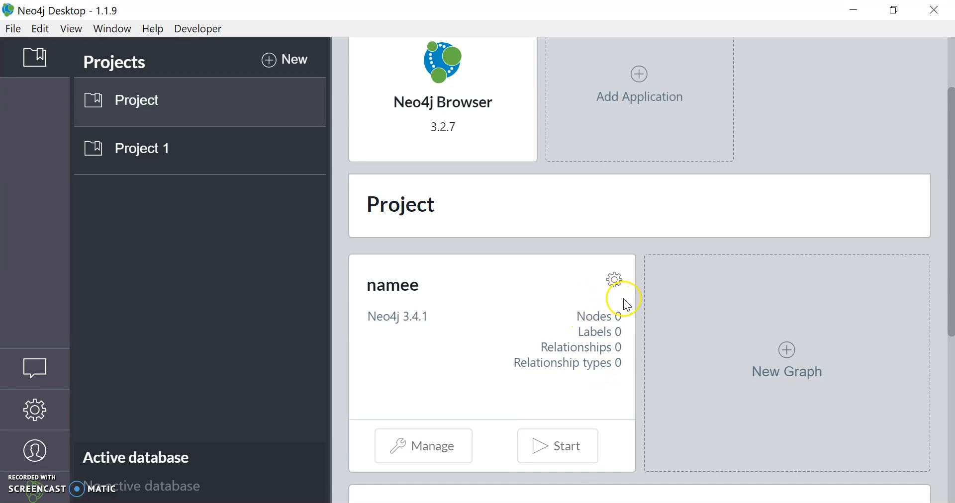
Start the namee graph from its management page and open it in a maximized Neo4j Browser window.
{"action": "left_click", "coordinate": [432, 458]}
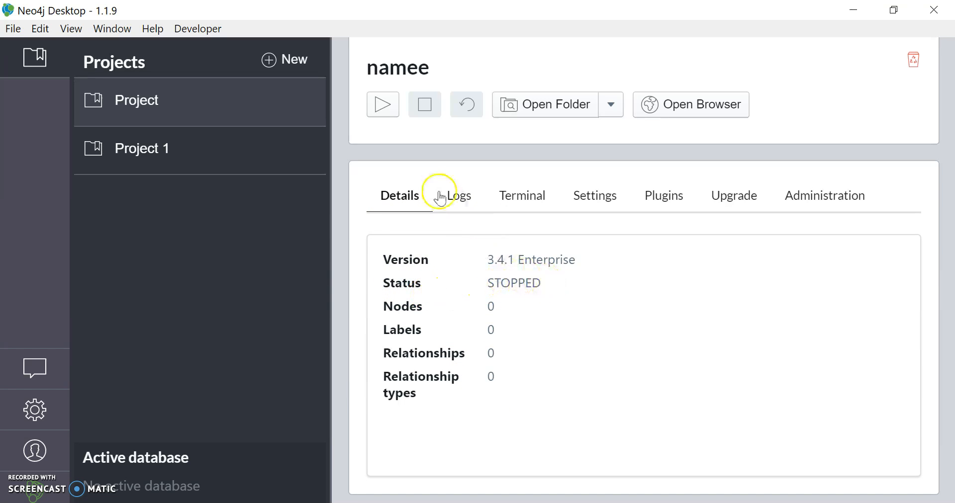
{"action": "left_click", "coordinate": [380, 103]}
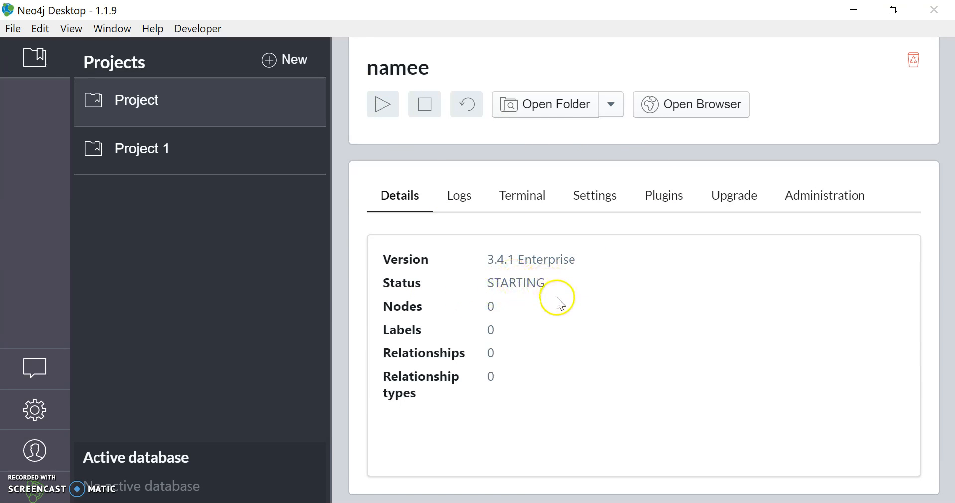
{"action": "left_click", "coordinate": [698, 106]}
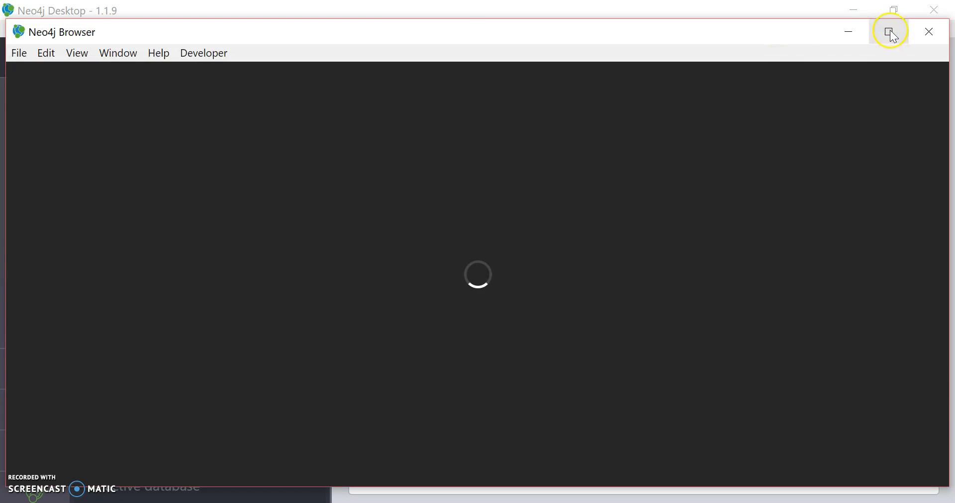
{"action": "left_click", "coordinate": [888, 31]}
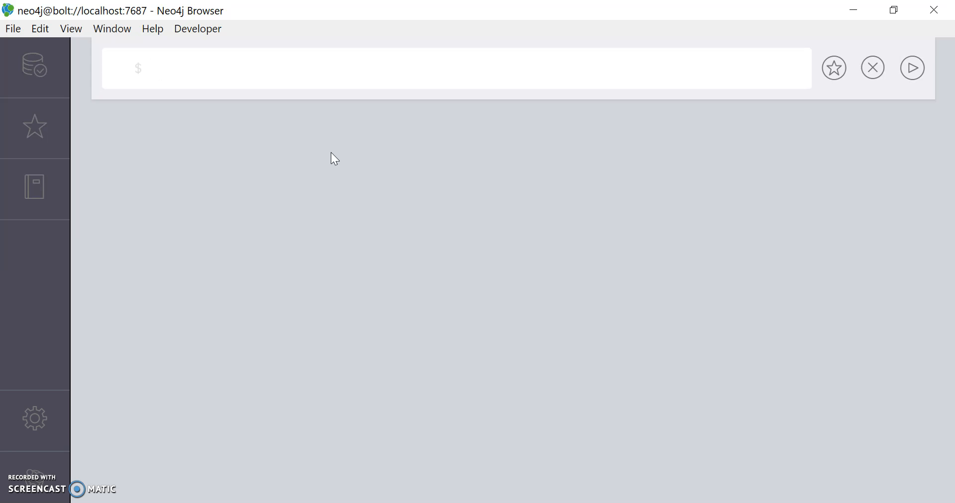
{"action": "left_click", "coordinate": [133, 90]}
{"action": "left_click", "coordinate": [156, 68]}
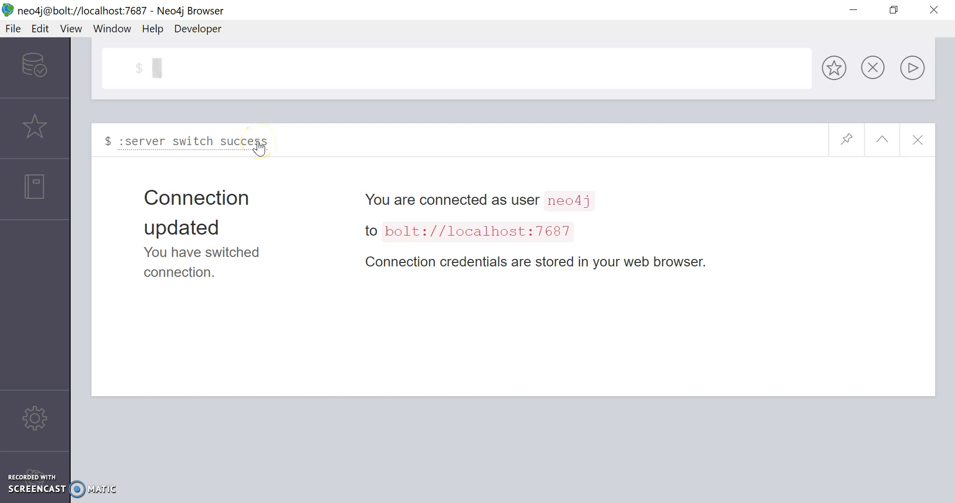
Rerun the existing :server switch success command from its result frame.
{"action": "left_click", "coordinate": [204, 144]}
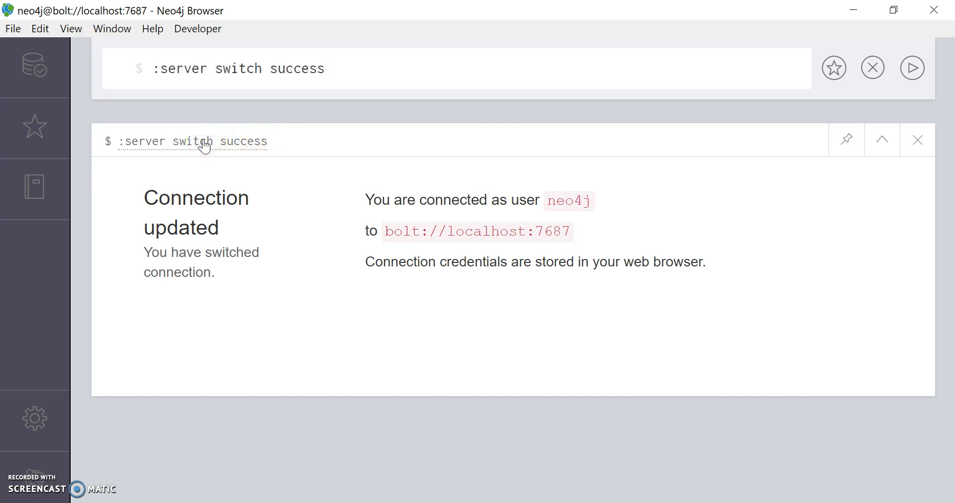
{"action": "key", "text": "Return"}
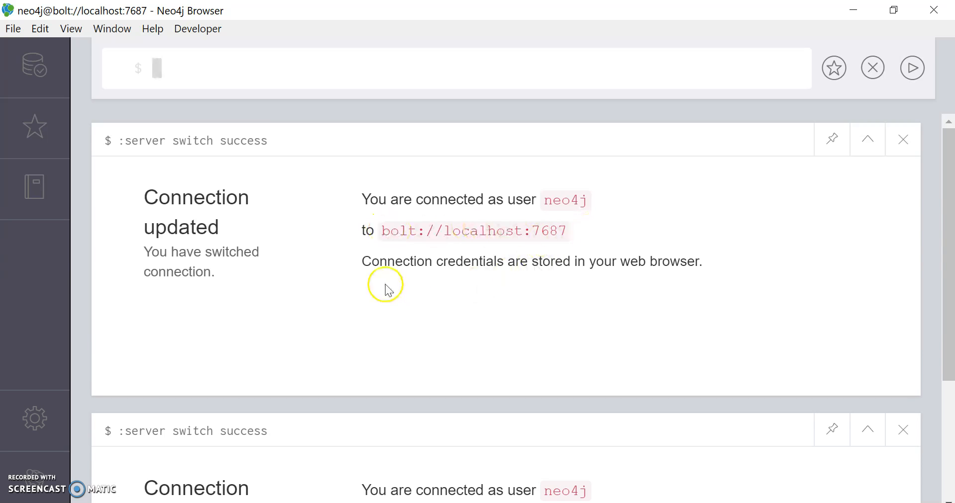
{"action": "left_click", "coordinate": [327, 74]}
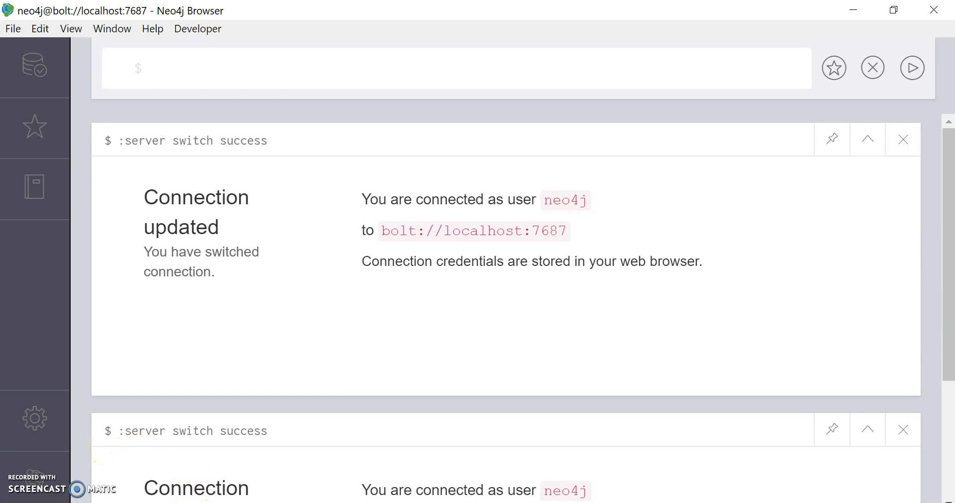
Switch to Chrome and examine the example graph pictures in the neo4j image search results.
{"action": "key", "text": "alt+Tab"}
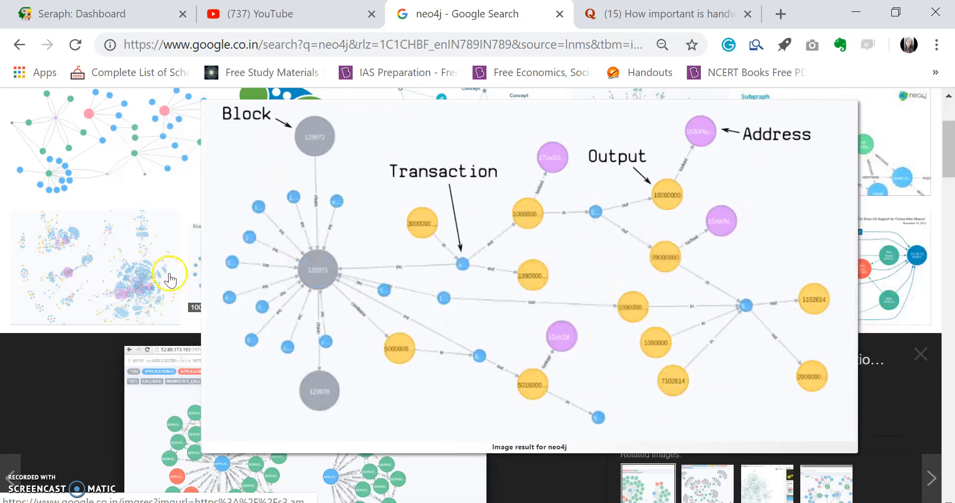
{"action": "mouse_move", "coordinate": [146, 280]}
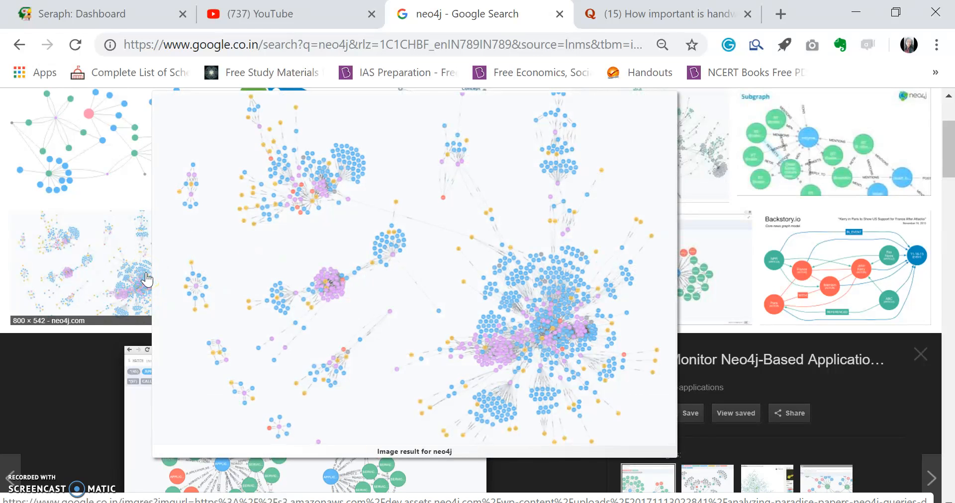
{"action": "left_click", "coordinate": [151, 279]}
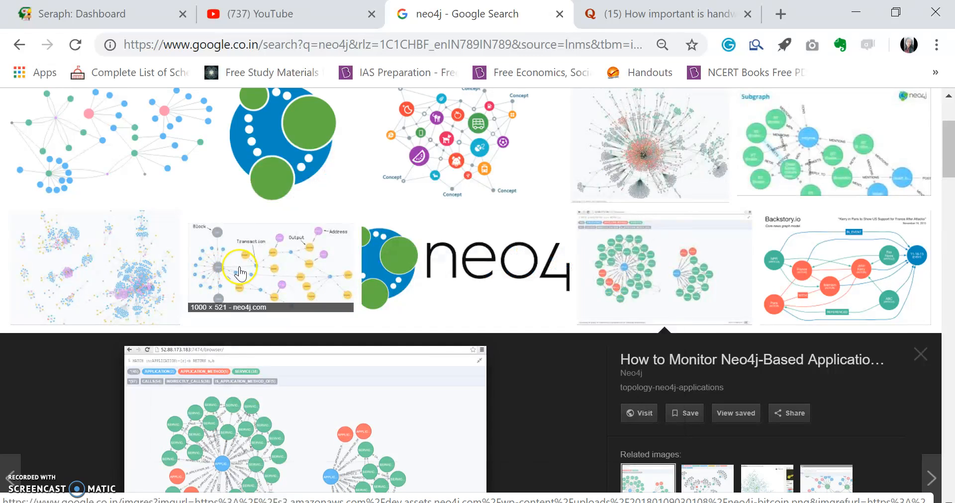
{"action": "mouse_move", "coordinate": [240, 274]}
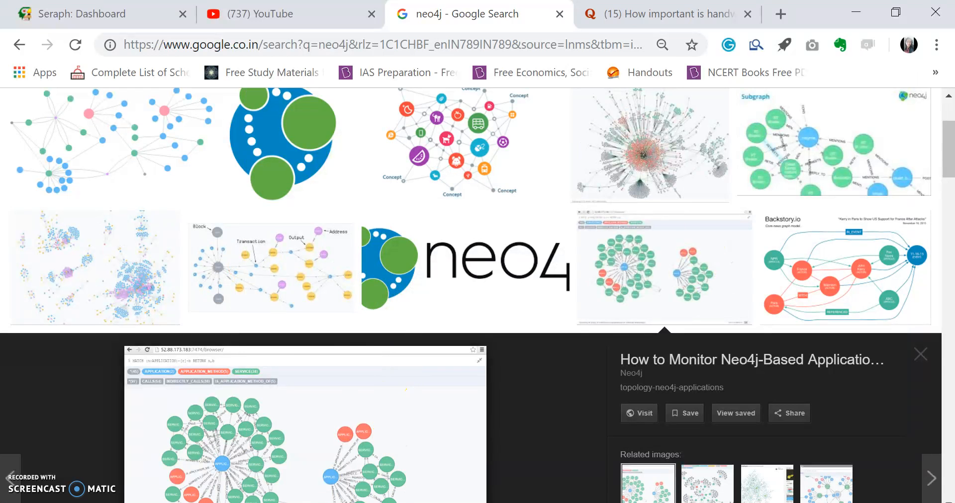
Return to Neo4j Browser and create a single node by running CREATE (n).
{"action": "mouse_move", "coordinate": [371, 502]}
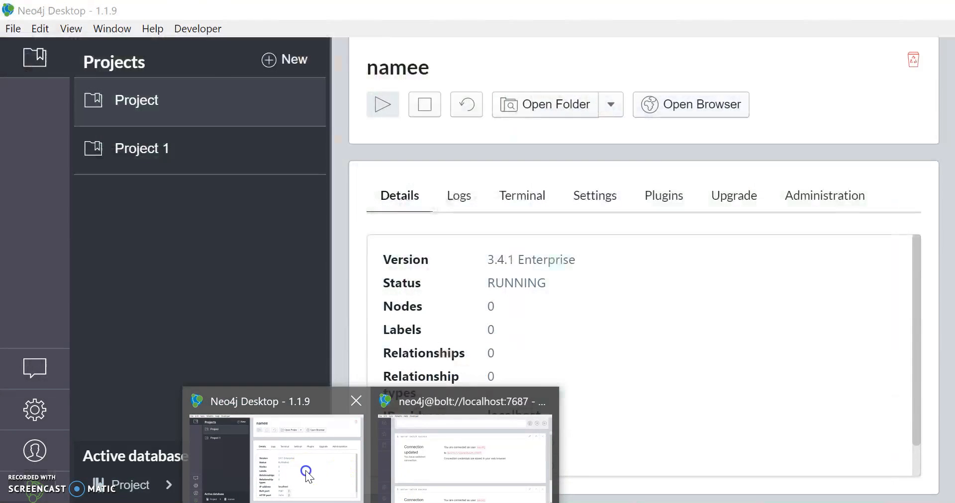
{"action": "left_click", "coordinate": [307, 474]}
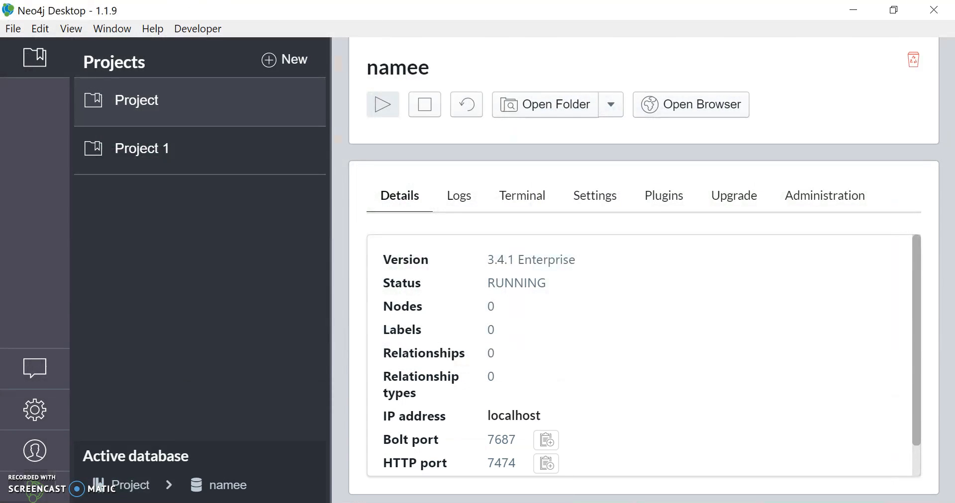
{"action": "mouse_move", "coordinate": [371, 502]}
{"action": "left_click", "coordinate": [437, 441]}
{"action": "left_click", "coordinate": [432, 67]}
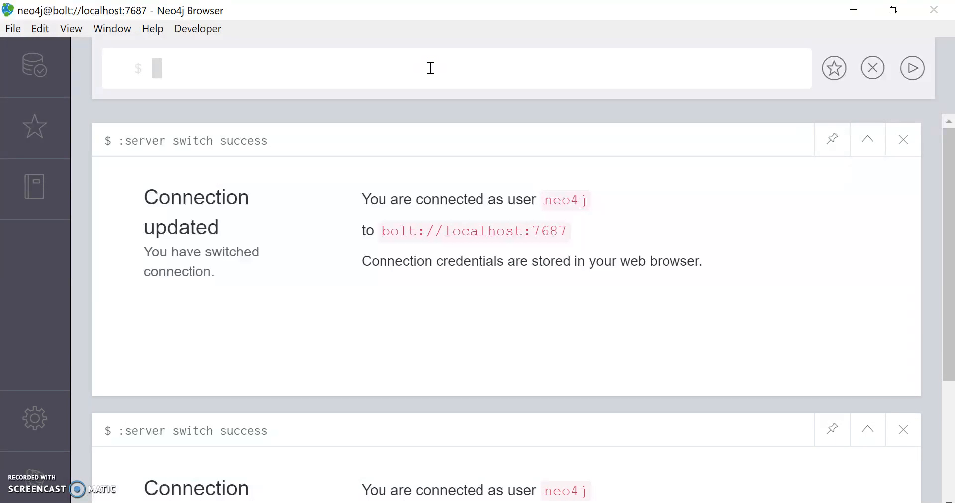
{"action": "type", "text": "CRE"}
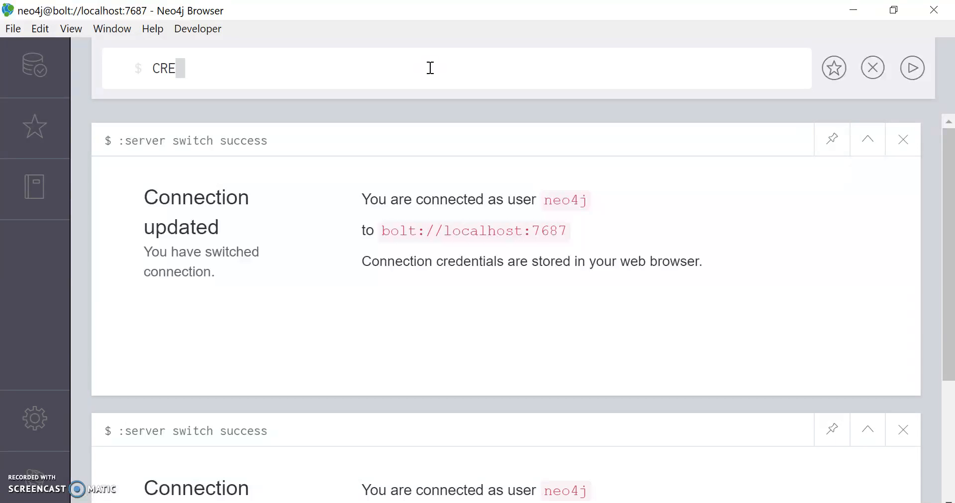
{"action": "type", "text": "ATE ()"}
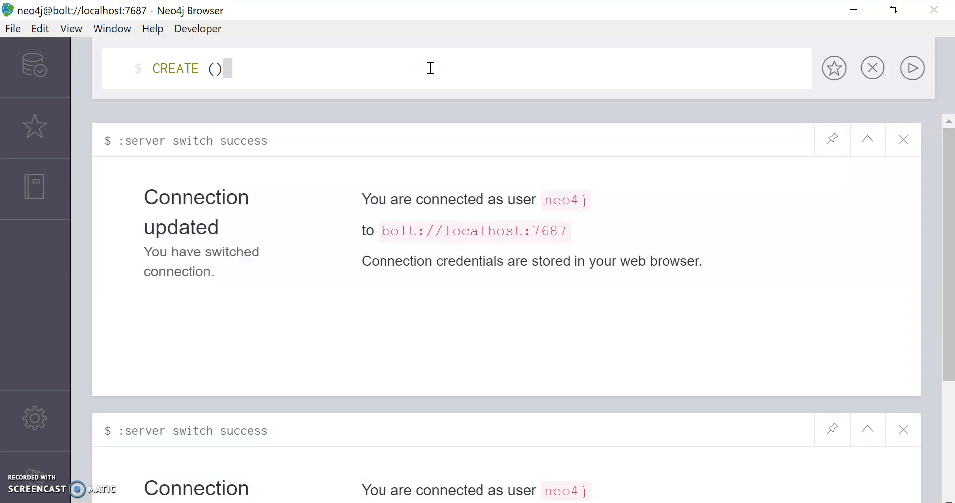
{"action": "type", "text": "n"}
{"action": "key", "text": "Return"}
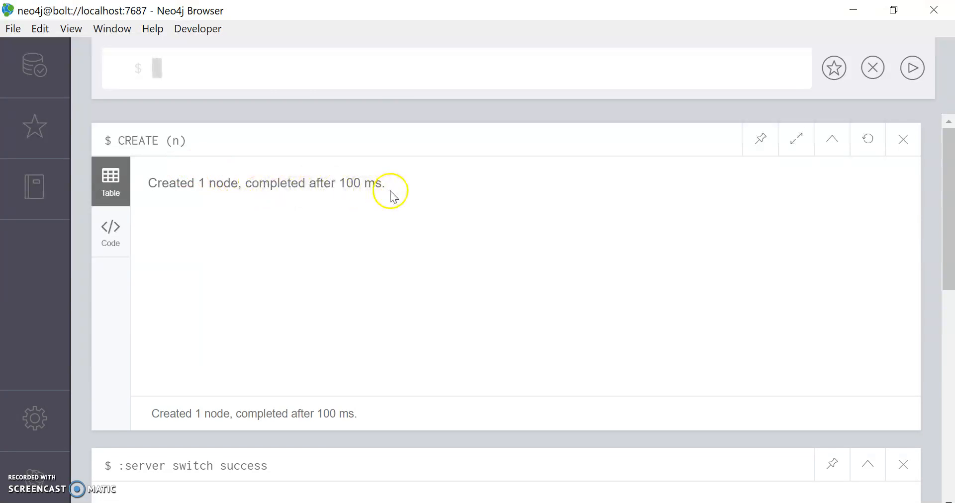
Query all nodes in the database by running MATCH (n) RETURN n;.
{"action": "left_click", "coordinate": [234, 66]}
{"action": "type", "text": "MATCH"}
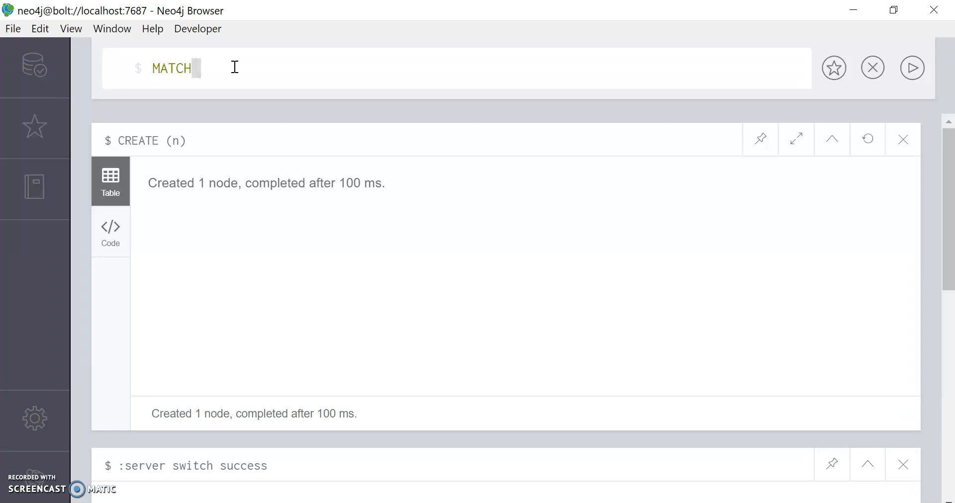
{"action": "type", "text": " ("}
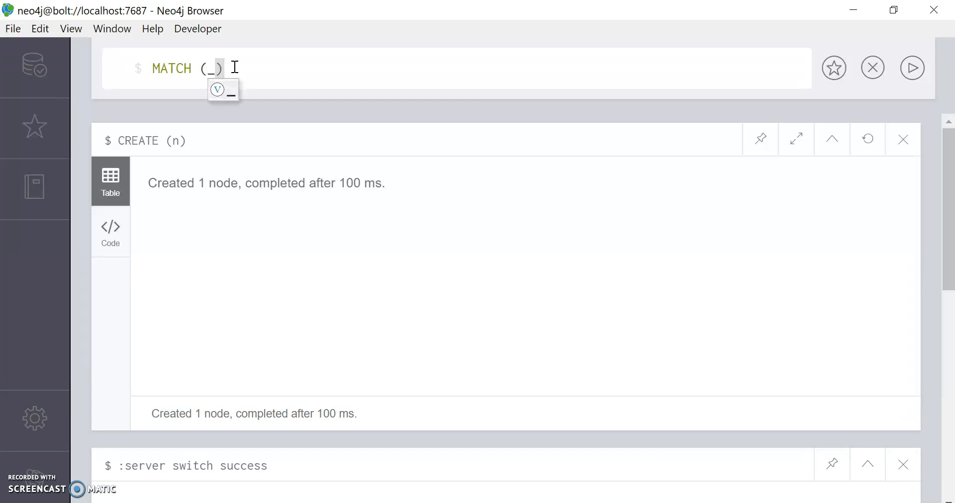
{"action": "type", "text": "n) "}
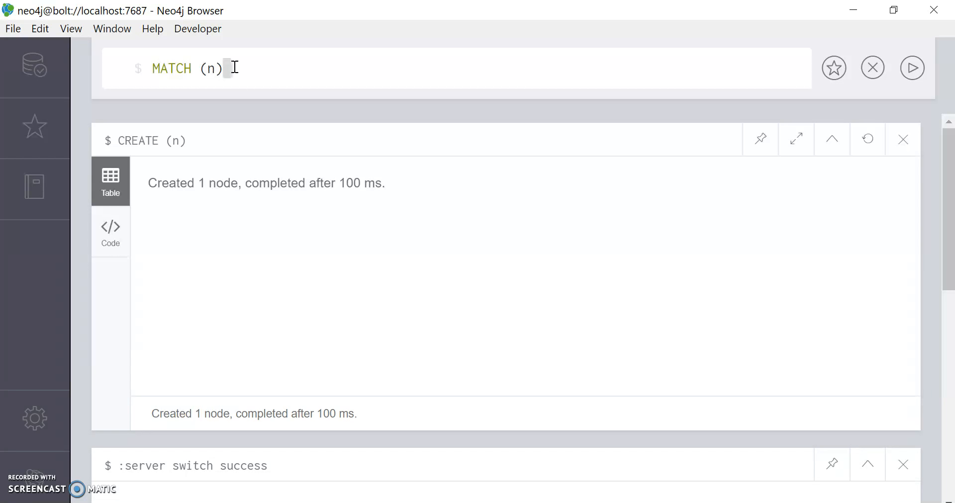
{"action": "type", "text": "RETURN n;"}
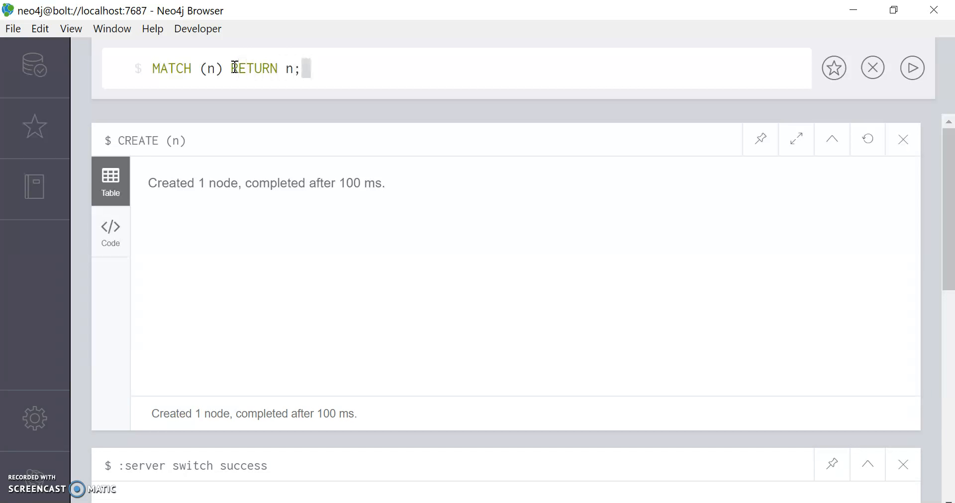
{"action": "key", "text": "Return"}
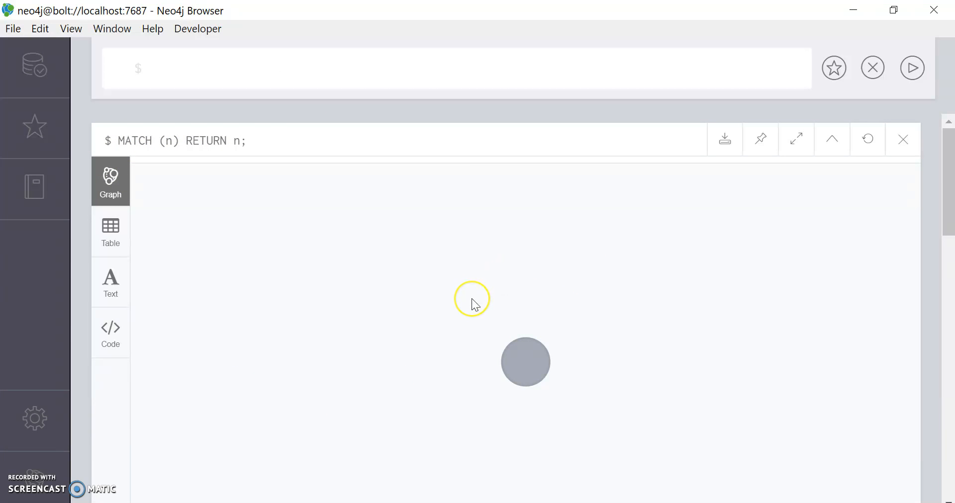
Select the node in the graph result to inspect its id, then deselect it.
{"action": "left_click", "coordinate": [524, 378]}
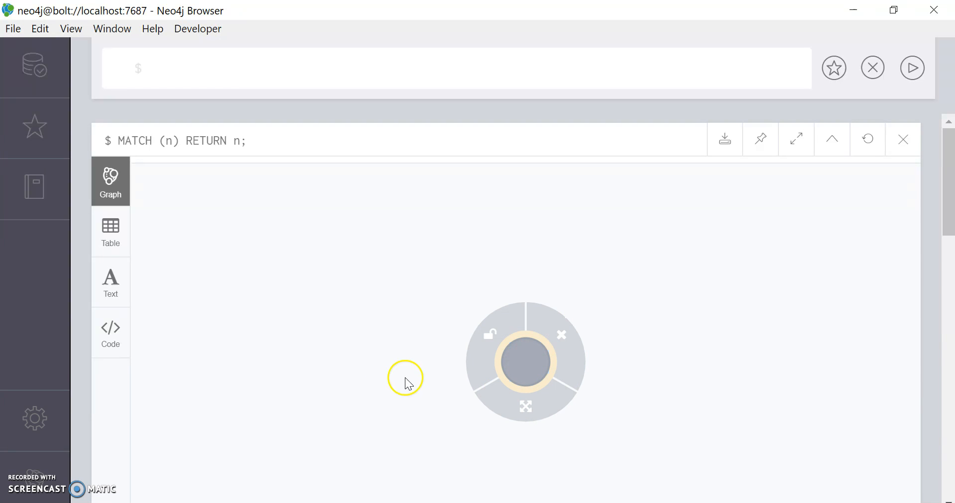
{"action": "scroll", "coordinate": [343, 365], "scroll_direction": "down", "scroll_amount": 2}
{"action": "scroll", "coordinate": [342, 364], "scroll_direction": "down", "scroll_amount": 2}
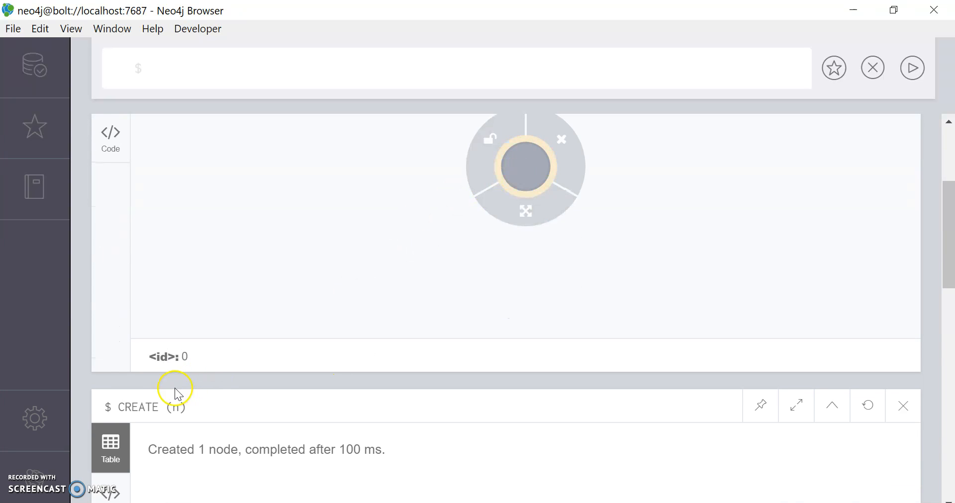
{"action": "scroll", "coordinate": [206, 363], "scroll_direction": "up", "scroll_amount": 4}
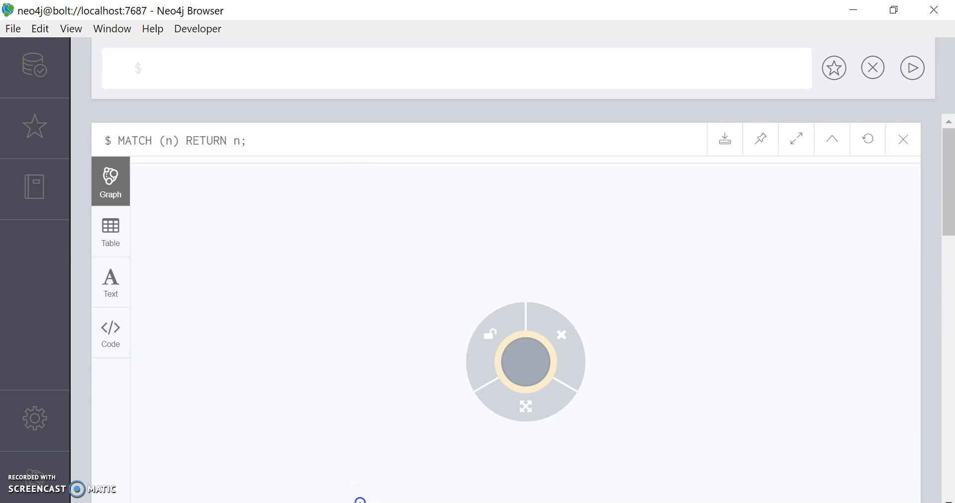
{"action": "left_click", "coordinate": [359, 500]}
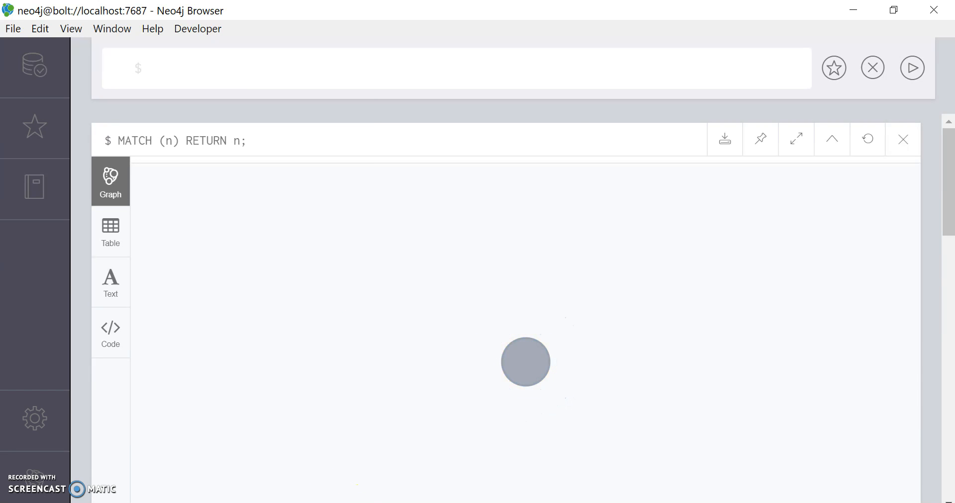